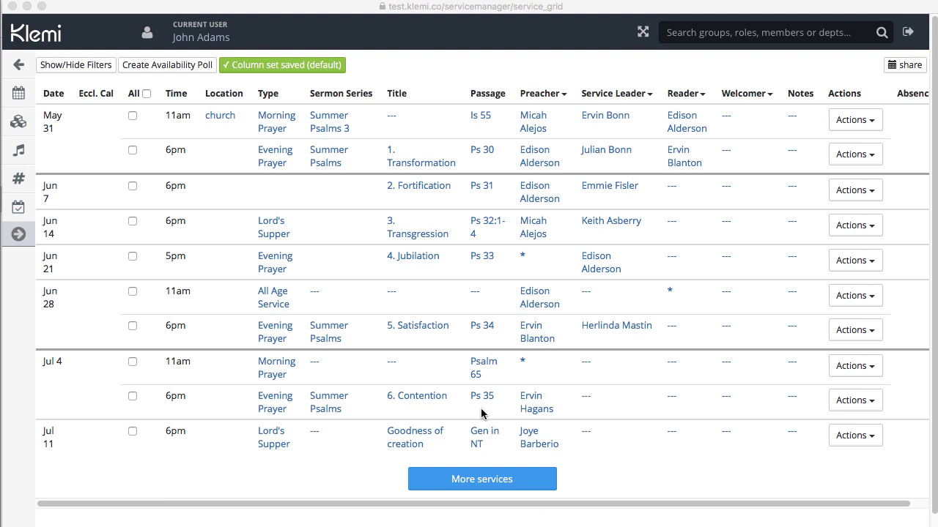
Step: Open the components of the May 31 11am Morning Prayer service for viewing and editing
{"action": "left_click", "coordinate": [865, 123]}
{"action": "left_click", "coordinate": [865, 120]}
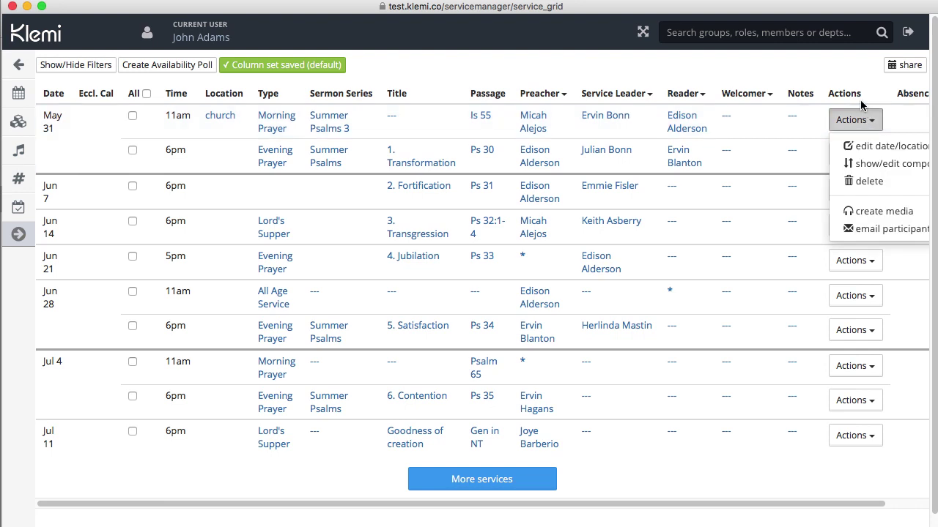
{"action": "left_click", "coordinate": [867, 168]}
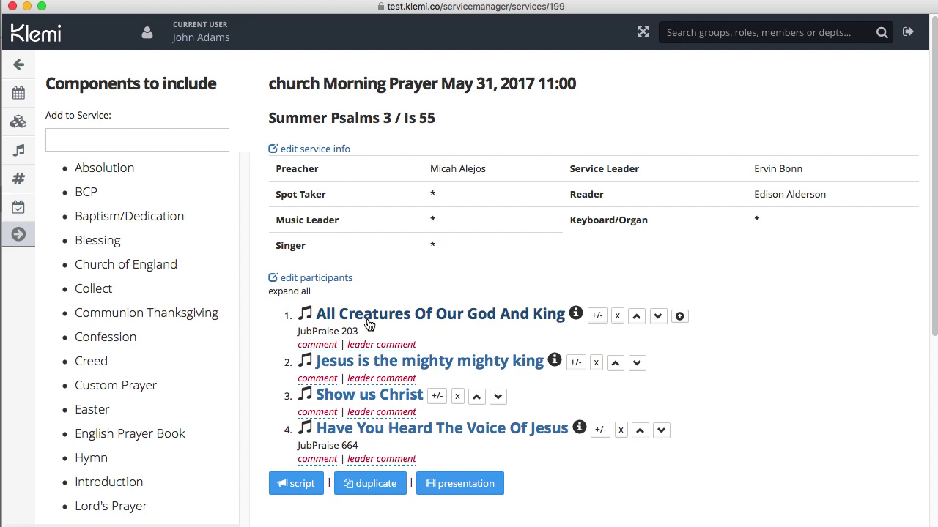
Step: Find "Amazing Grace" and add the hymn "Amazing grace, how sweet the sound" to the service
{"action": "left_click", "coordinate": [140, 143]}
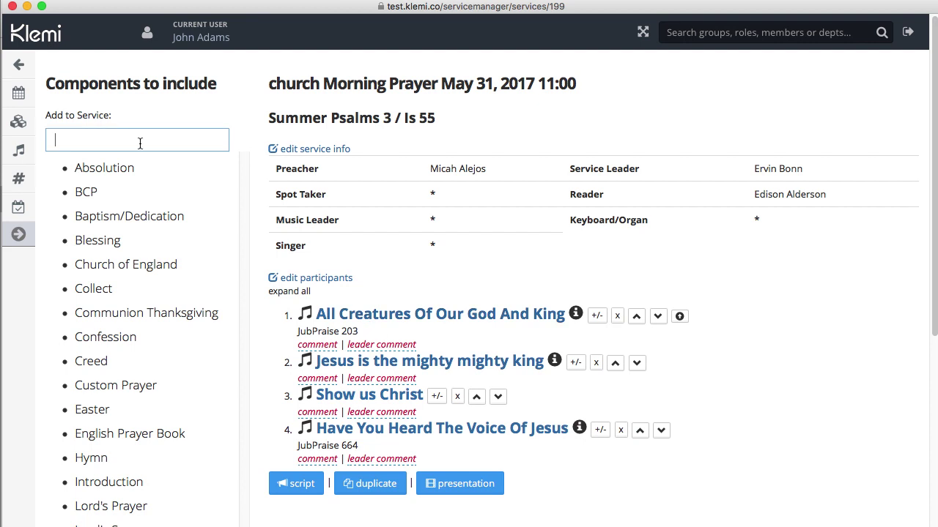
{"action": "type", "text": "Amazing Grace"}
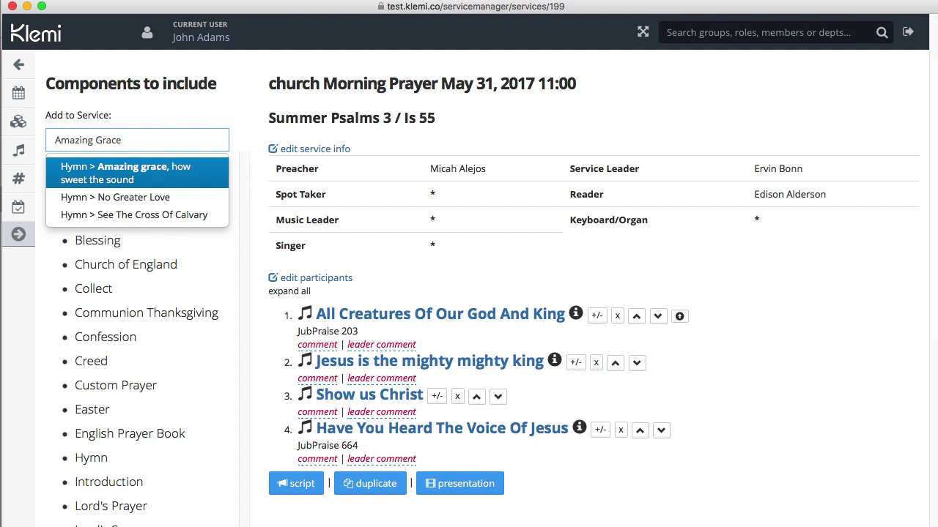
{"action": "key", "text": "Return"}
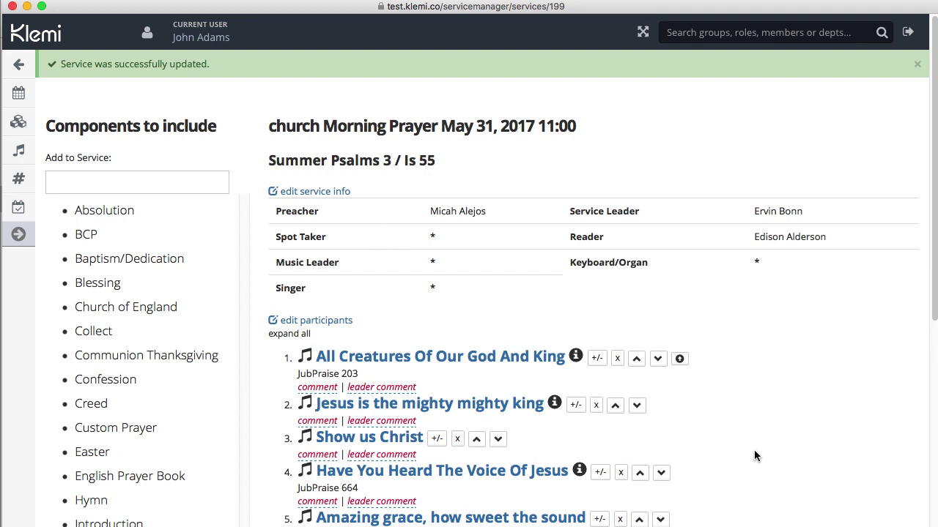
Step: Reorder the service so "Amazing grace, how sweet the sound" comes first and "All Creatures Of Our God And King" third
{"action": "scroll", "coordinate": [753, 449], "scroll_direction": "down", "scroll_amount": 2}
{"action": "scroll", "coordinate": [762, 412], "scroll_direction": "down", "scroll_amount": 1}
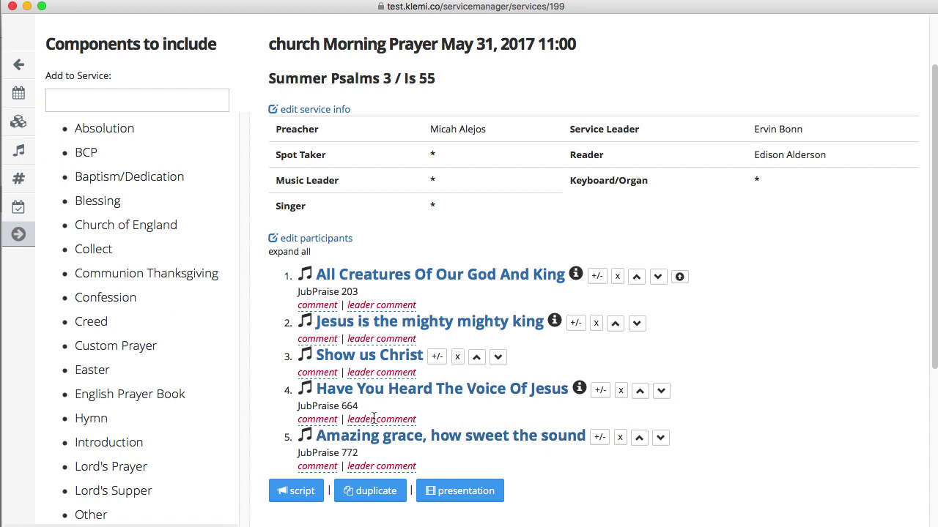
{"action": "left_click_drag", "start_coordinate": [373, 442], "coordinate": [376, 319]}
{"action": "left_click_drag", "start_coordinate": [354, 272], "coordinate": [362, 359]}
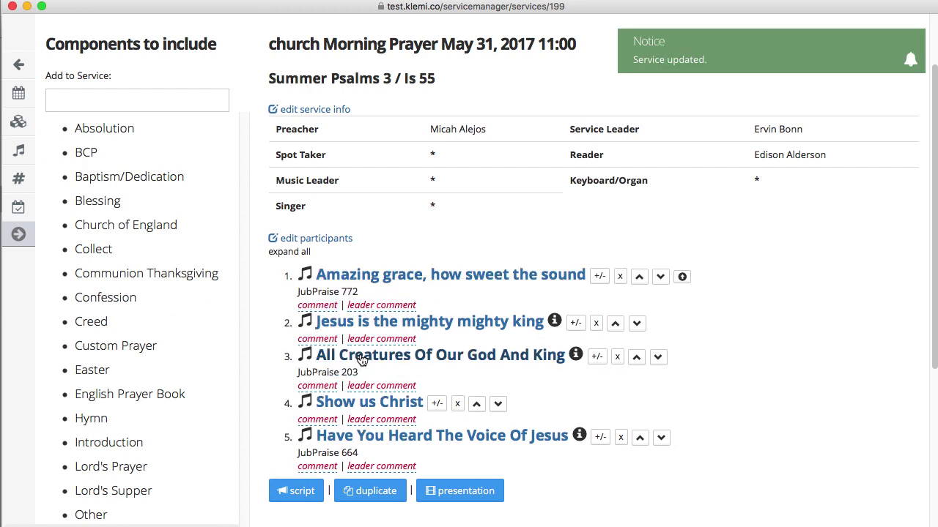
Step: Add the comment "Make sure you sing the old words" to "Amazing grace, how sweet the sound" and save it
{"action": "left_click", "coordinate": [320, 305]}
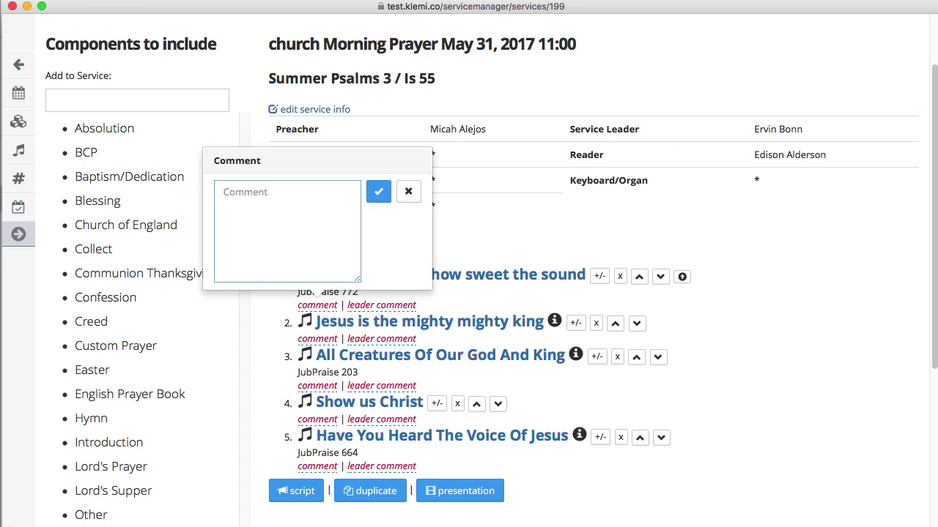
{"action": "type", "text": "Make sure you sing the old"}
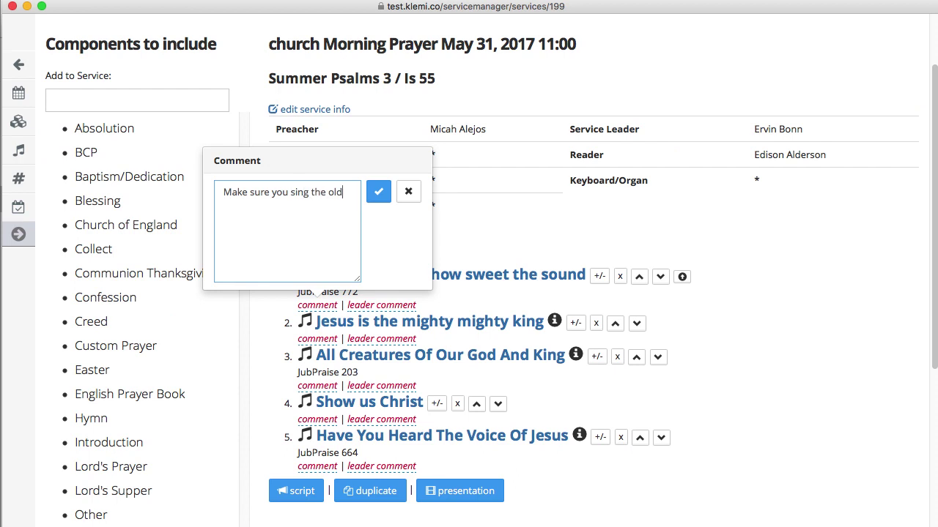
{"action": "type", "text": " words"}
{"action": "left_click", "coordinate": [378, 192]}
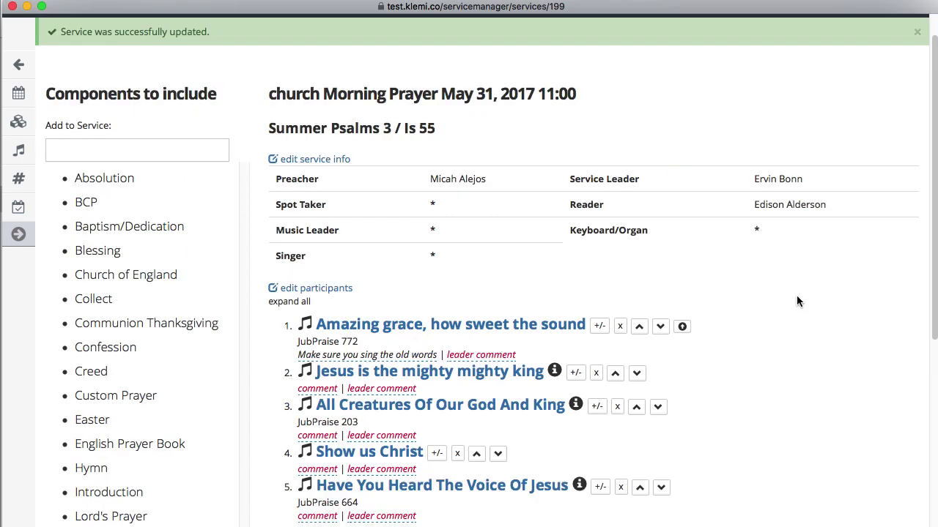
Step: Open the Service Planner to work on several services side by side
{"action": "scroll", "coordinate": [797, 302], "scroll_direction": "up", "scroll_amount": 2}
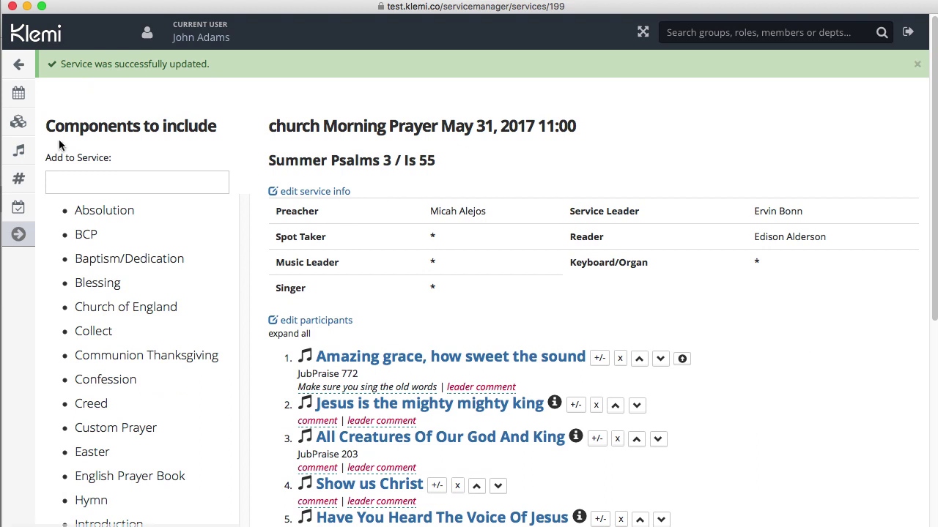
{"action": "mouse_move", "coordinate": [16, 123]}
{"action": "mouse_move", "coordinate": [18, 93]}
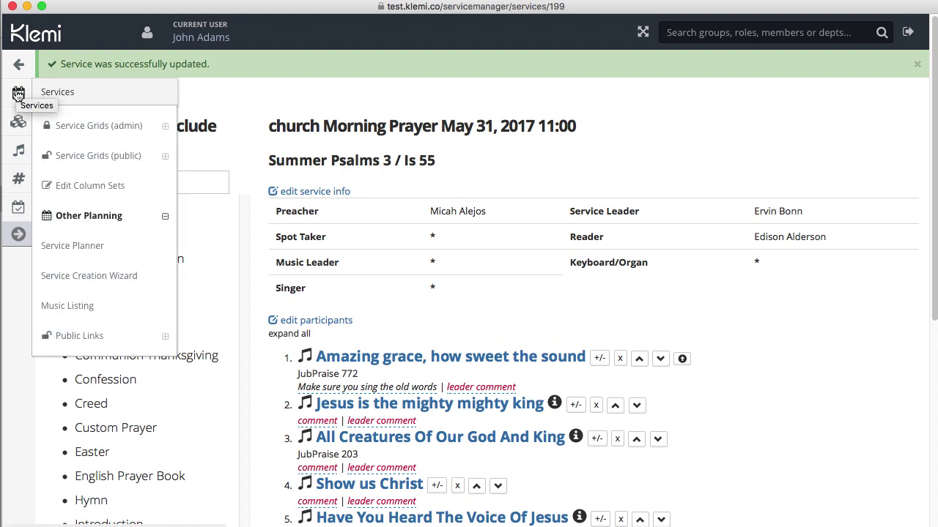
{"action": "left_click", "coordinate": [93, 135]}
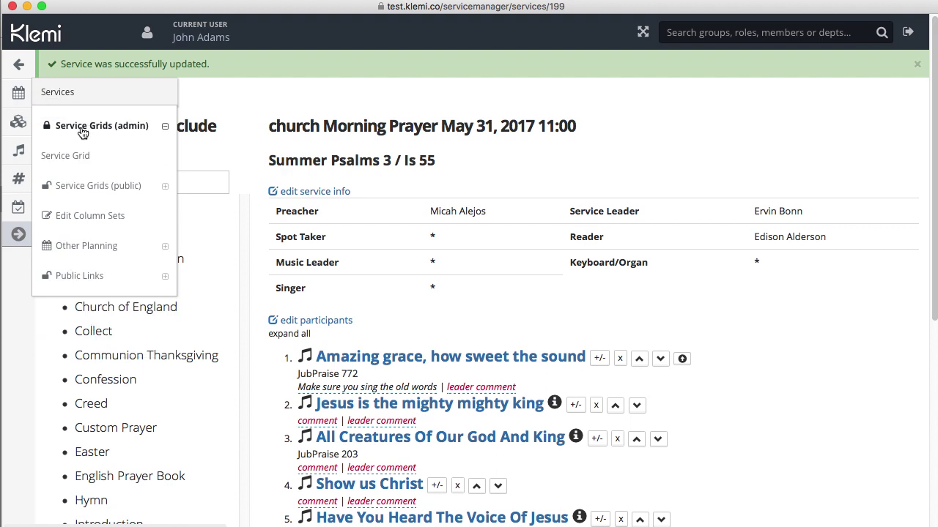
{"action": "left_click", "coordinate": [85, 250]}
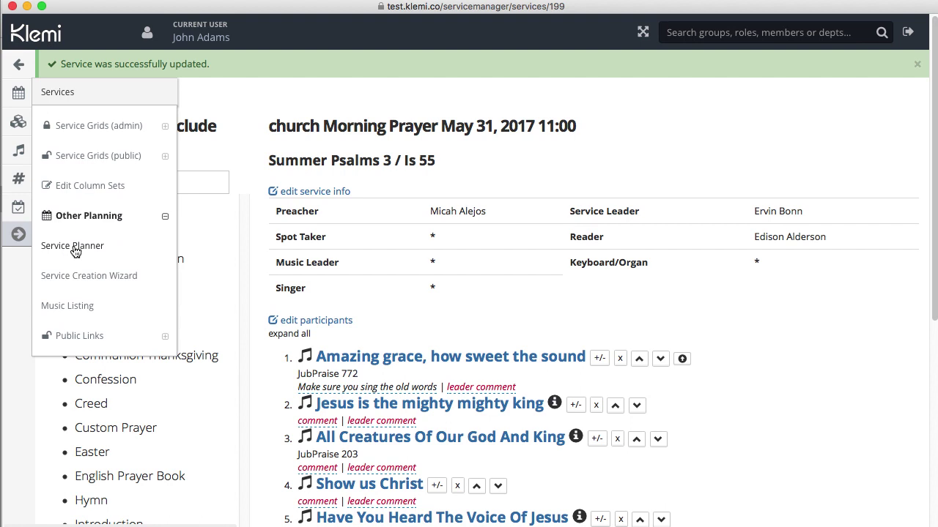
{"action": "left_click", "coordinate": [72, 246]}
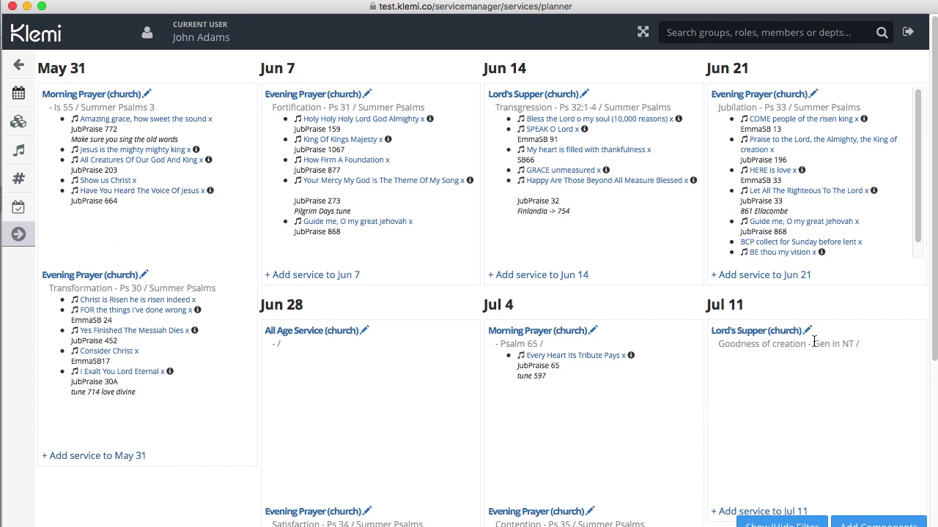
Step: Open the planner's component search, search for "Hebrews" and look through the matching hymns
{"action": "mouse_move", "coordinate": [9, 79]}
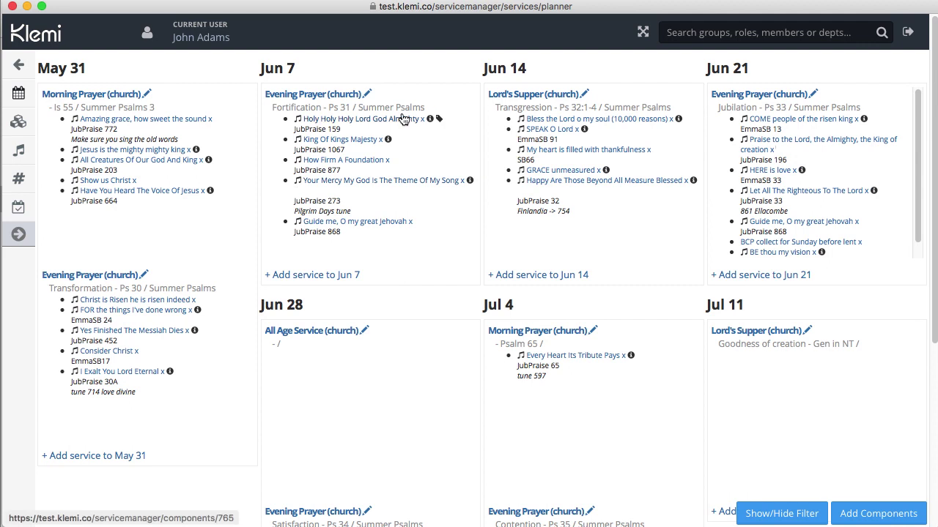
{"action": "left_click", "coordinate": [879, 516]}
{"action": "left_click", "coordinate": [765, 96]}
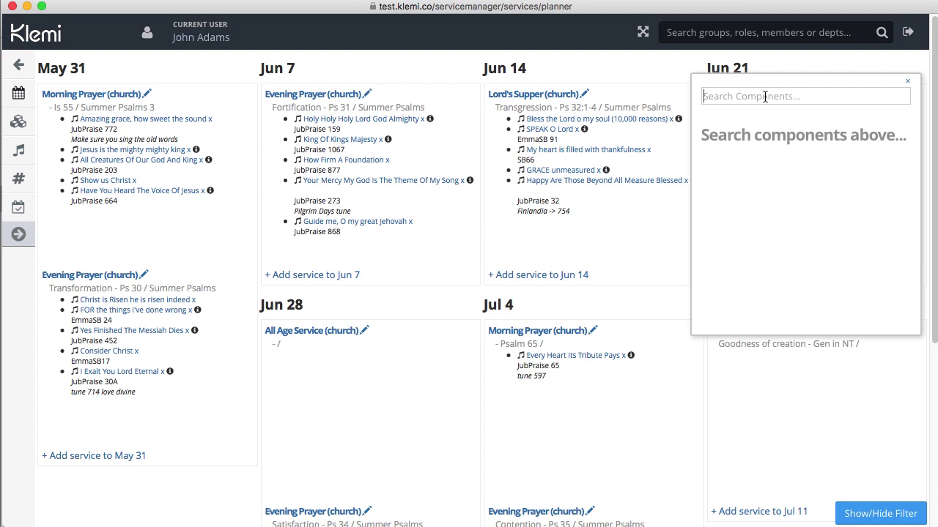
{"action": "type", "text": "Hebr"}
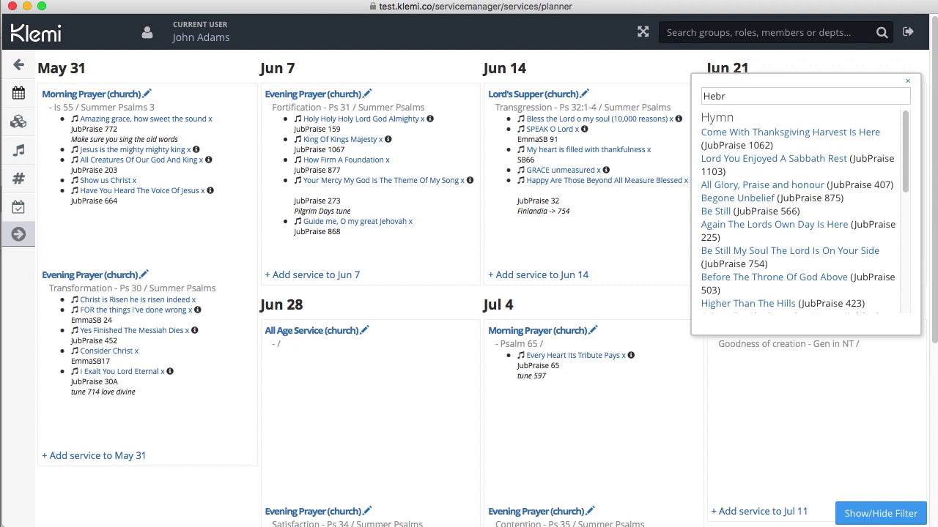
{"action": "type", "text": "ew"}
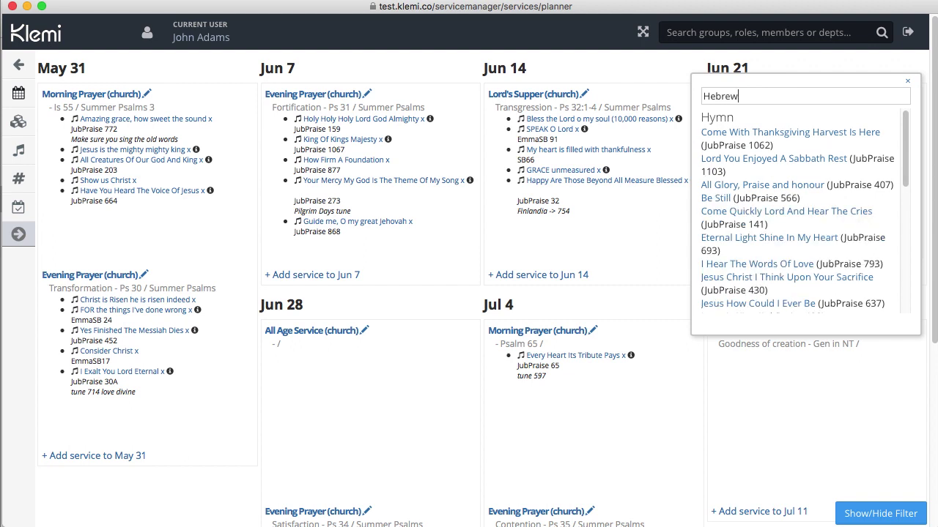
{"action": "type", "text": "s"}
{"action": "scroll", "coordinate": [783, 192], "scroll_direction": "down", "scroll_amount": 2}
{"action": "scroll", "coordinate": [783, 192], "scroll_direction": "down", "scroll_amount": 4}
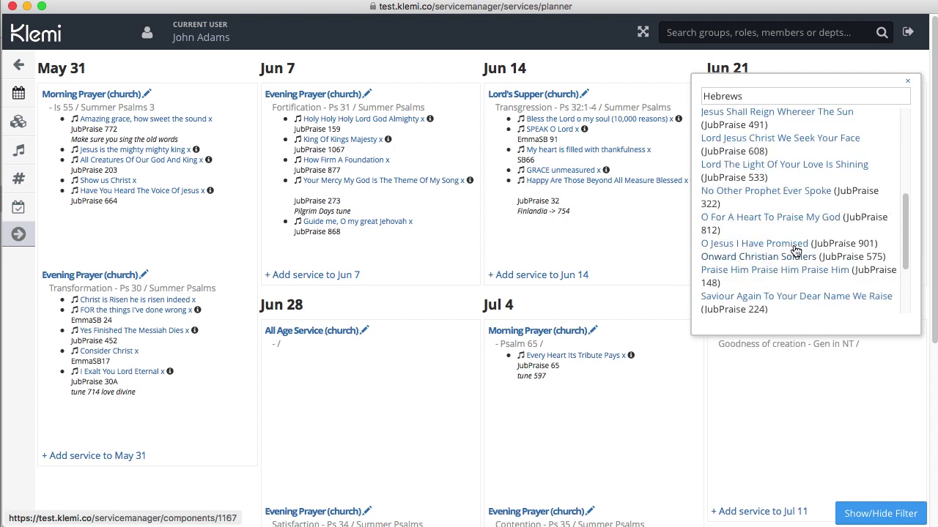
{"action": "scroll", "coordinate": [796, 251], "scroll_direction": "down", "scroll_amount": 3}
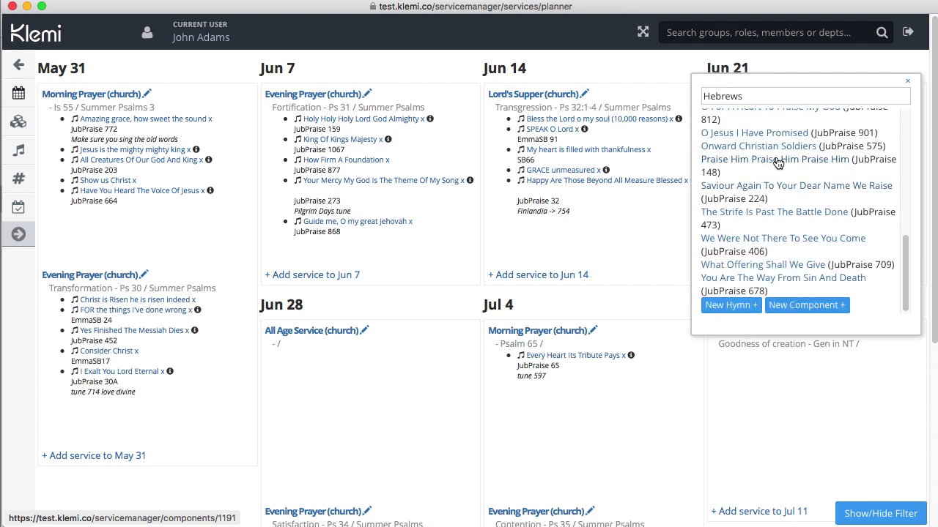
{"action": "scroll", "coordinate": [802, 277], "scroll_direction": "up", "scroll_amount": 5}
{"action": "scroll", "coordinate": [801, 277], "scroll_direction": "up", "scroll_amount": 2}
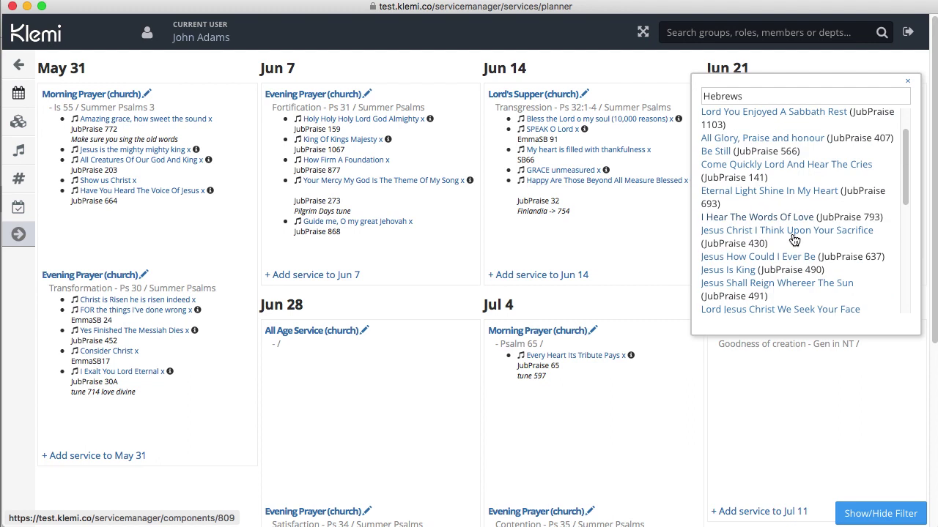
Step: Change the component search to "Heb 13" and add "Blessing Heb 13:20" to the end of the May 31 Morning Prayer
{"action": "key", "text": "BackSpace"}
{"action": "key", "text": "BackSpace"}
{"action": "key", "text": "BackSpace"}
{"action": "key", "text": "BackSpace"}
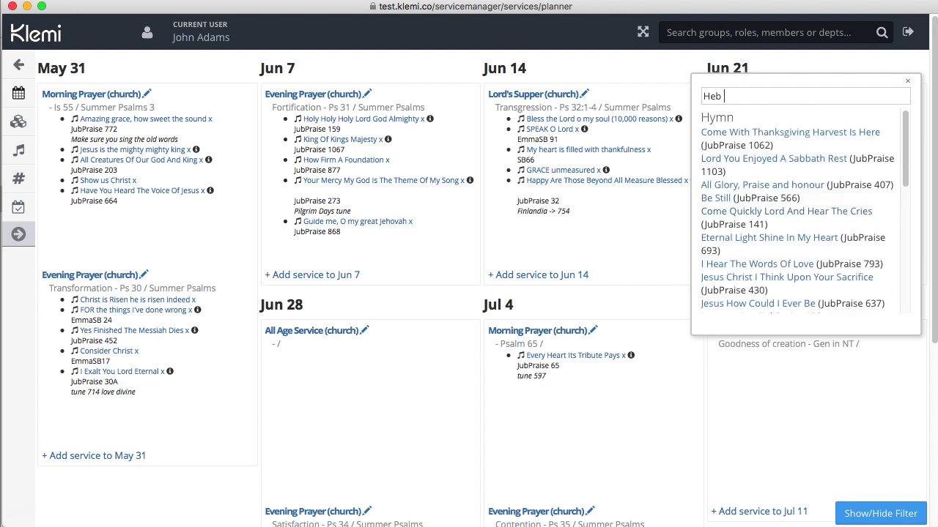
{"action": "type", "text": "13"}
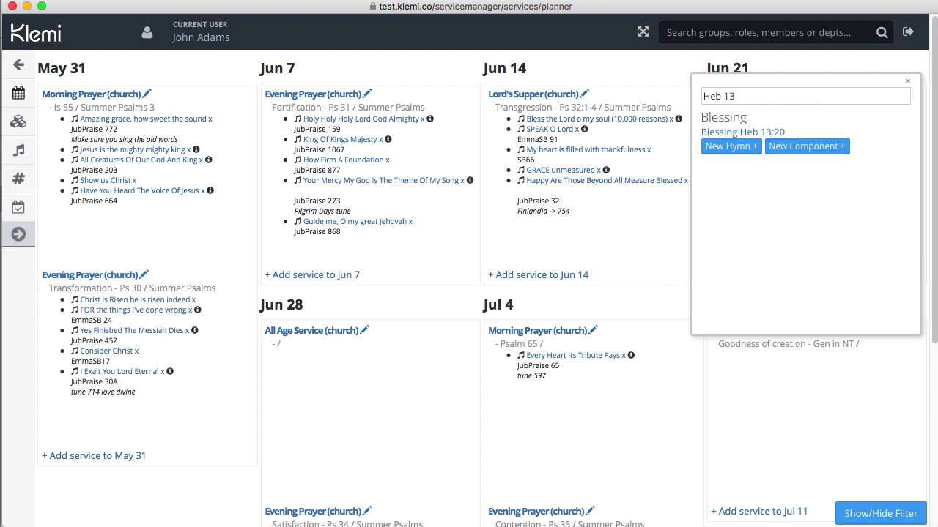
{"action": "left_click_drag", "start_coordinate": [734, 132], "coordinate": [107, 229]}
Step: Move the component search window around over the planner and close it
{"action": "left_click_drag", "start_coordinate": [844, 76], "coordinate": [561, 132]}
{"action": "left_click_drag", "start_coordinate": [616, 131], "coordinate": [841, 151]}
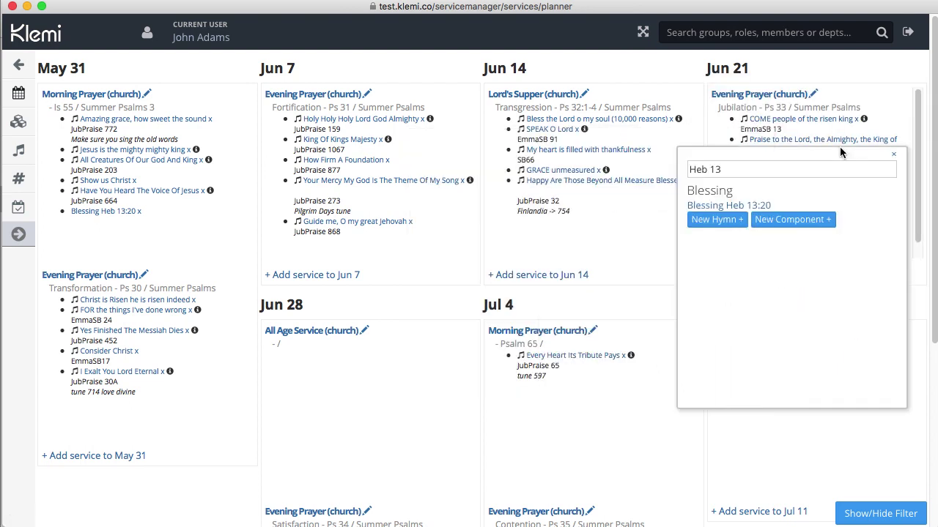
{"action": "left_click", "coordinate": [895, 154]}
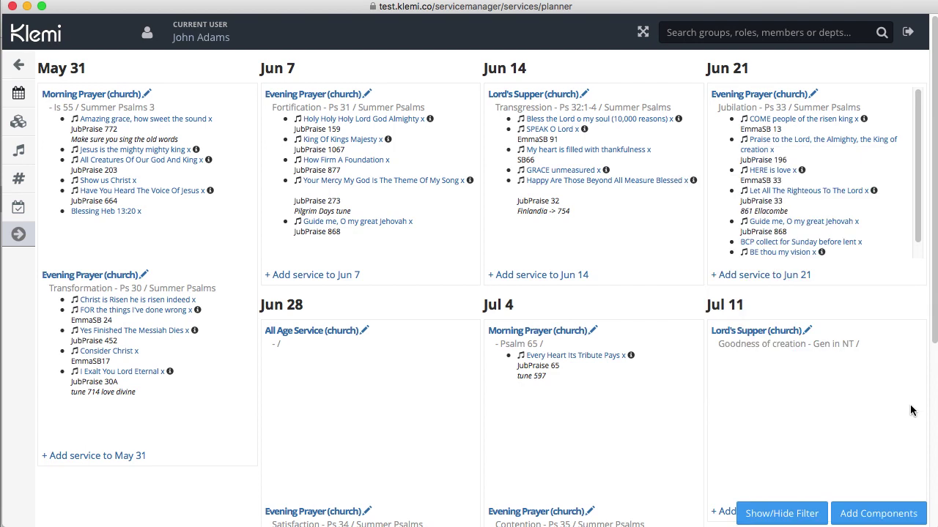